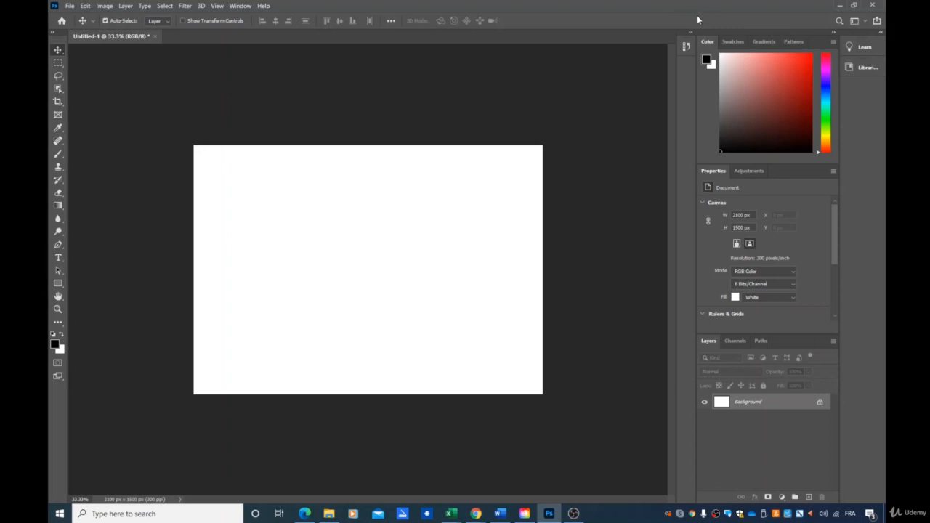
Place the pexels-eberhard-grossgasteiger-572897 photo from the desktop and scale it to about 2.52% near the canvas's lower-right corner
left_click(854, 5)
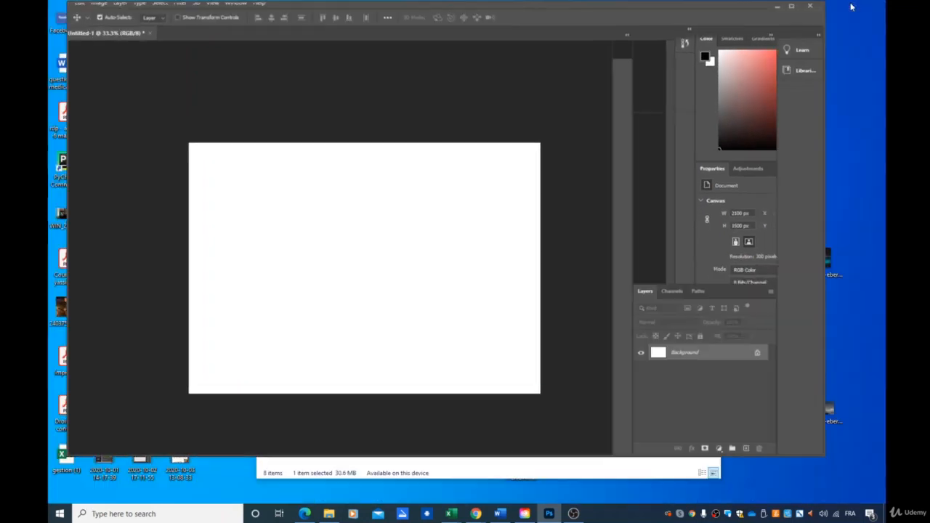
left_click_drag(740, 17, 717, 20)
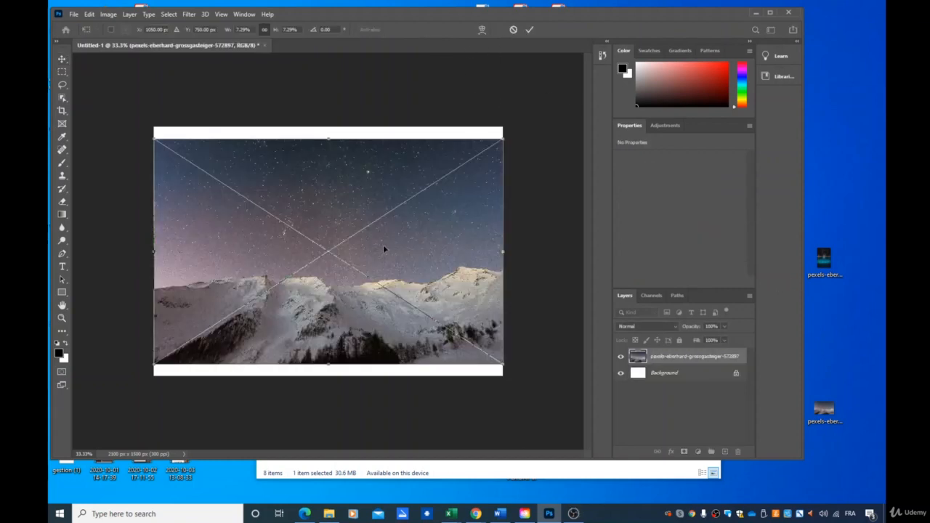
left_click(770, 12)
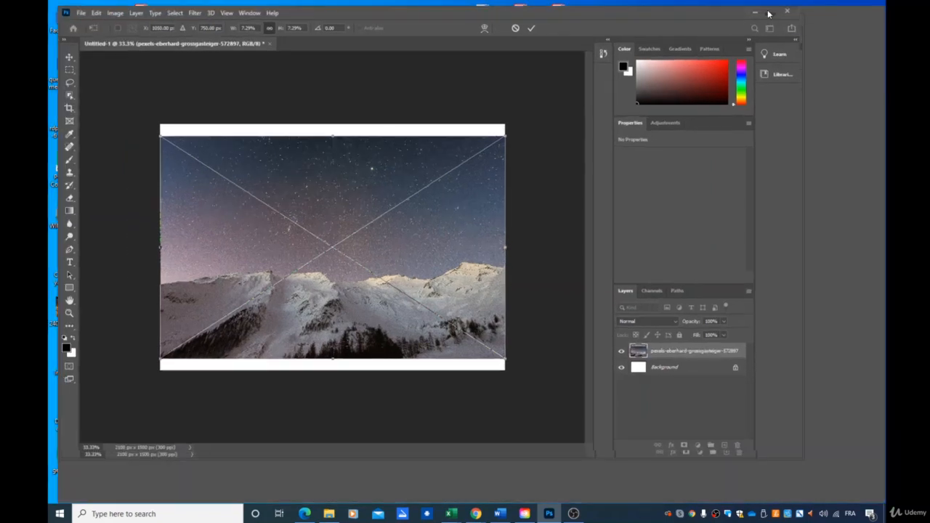
left_click_drag(194, 157, 421, 306)
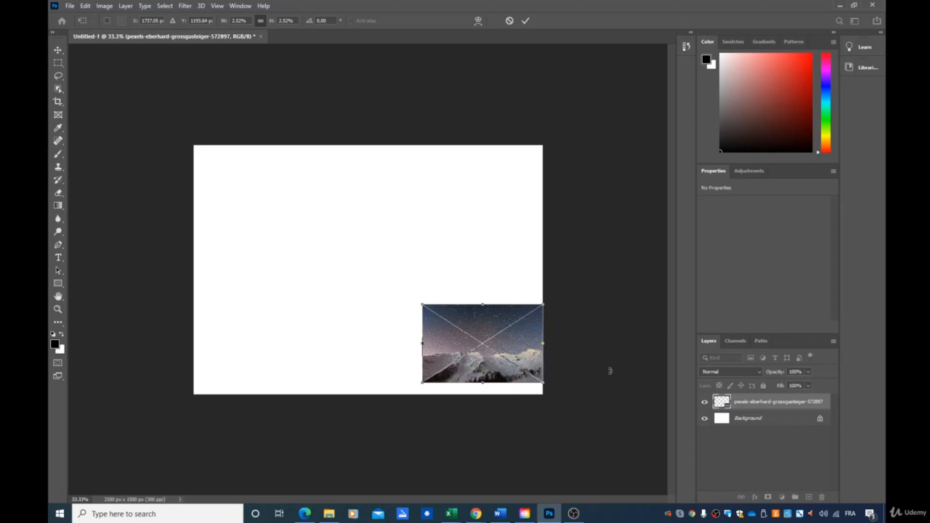
key("Return")
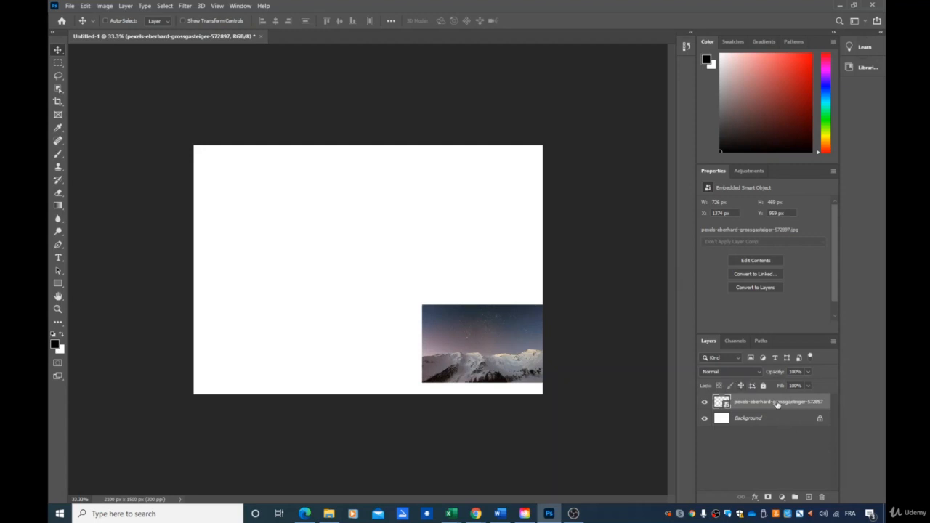
Duplicate the placed mountain photo layer five times
left_click(756, 450)
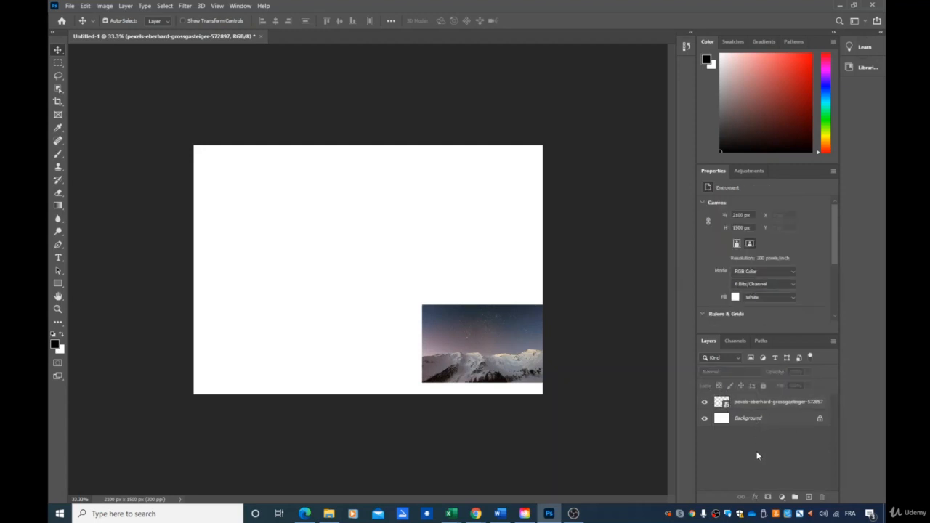
key("ctrl+v")
key("ctrl+v")
key("ctrl+v")
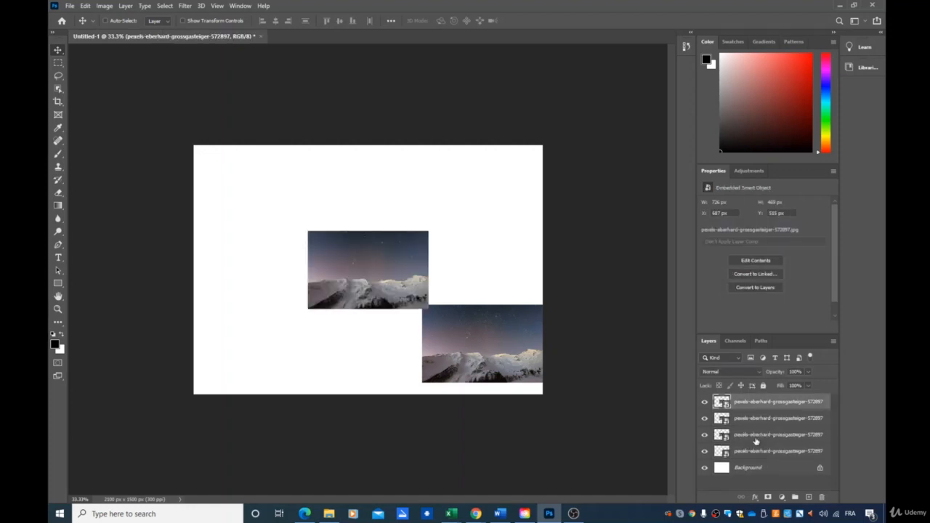
key("ctrl+v")
key("ctrl+v")
Arrange the six mountain photos on the canvas in two columns of three
left_click_drag(335, 261, 244, 254)
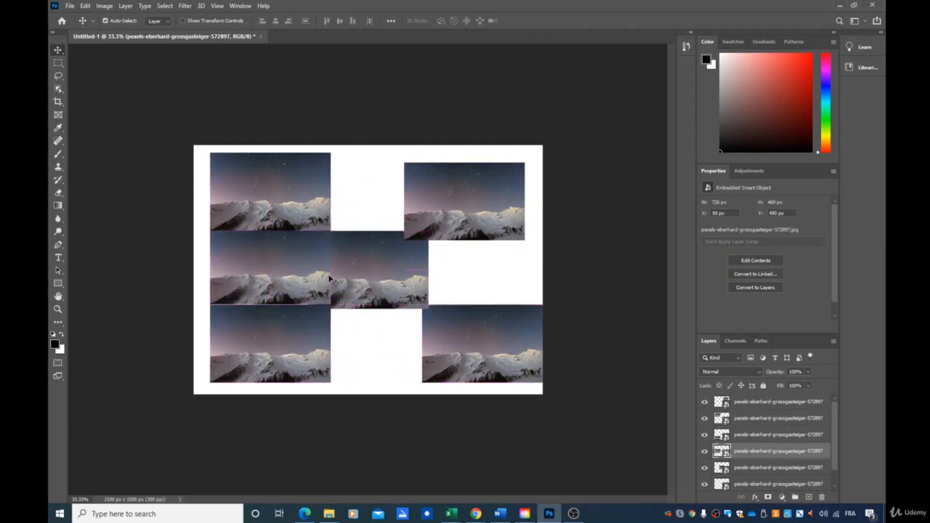
left_click_drag(364, 280, 437, 289)
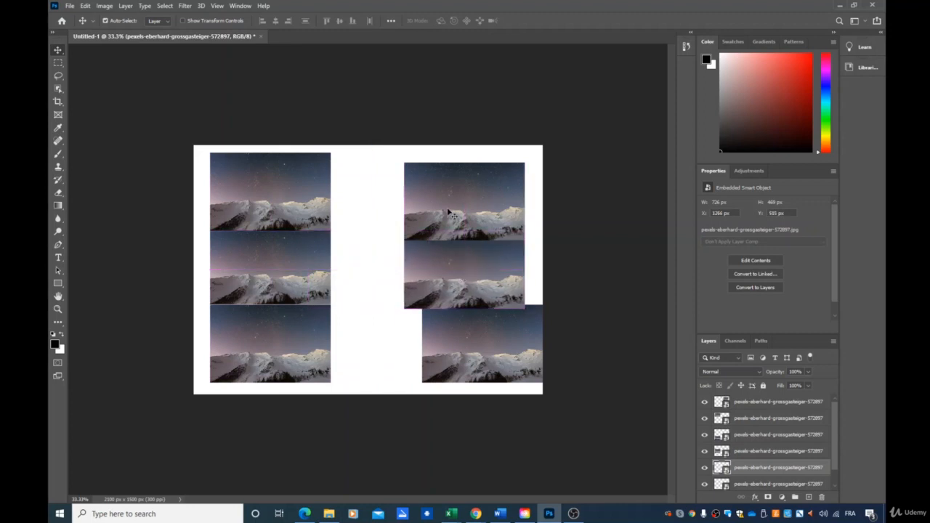
left_click_drag(451, 214, 417, 202)
left_click_drag(440, 255, 414, 254)
left_click_drag(475, 326, 432, 335)
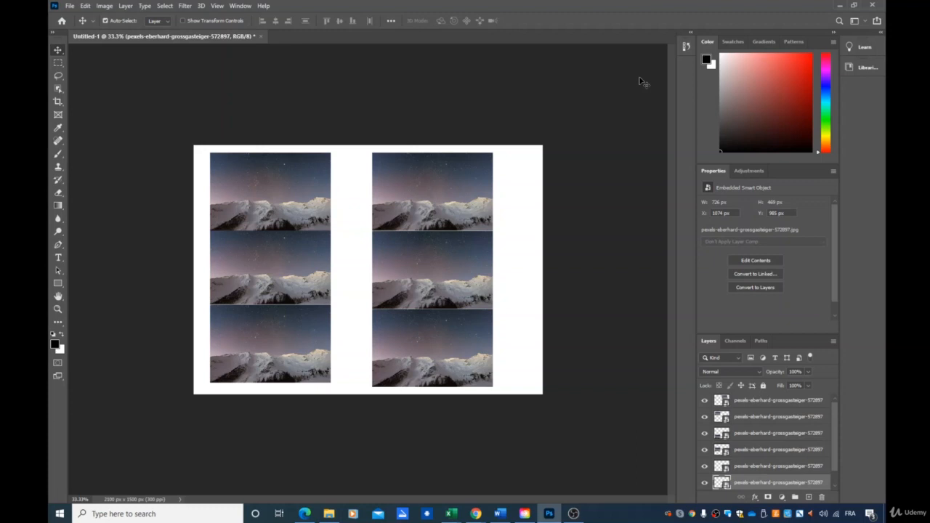
Undo the last two photo moves in the second column
key("ctrl+z")
key("ctrl+z")
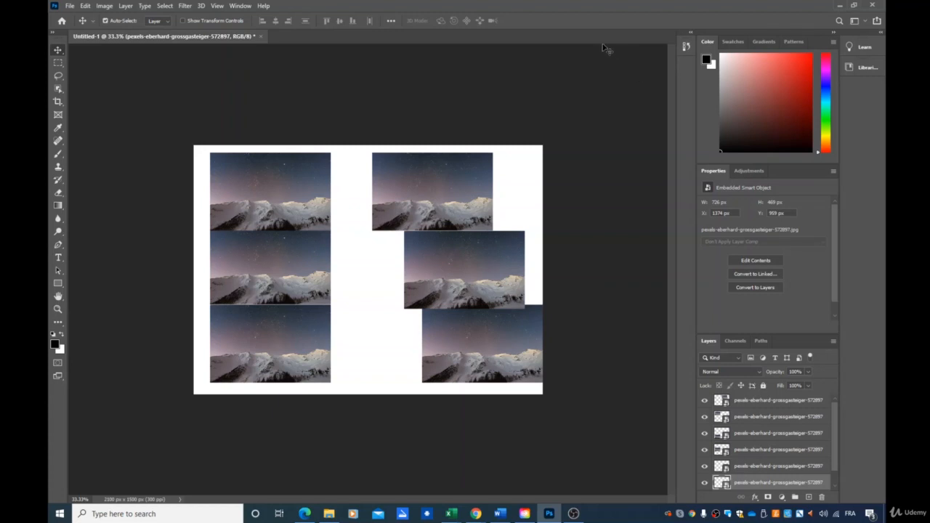
Show the History panel, enlarge it to nearly the full window height, and review the recorded states from first to last
left_click(237, 6)
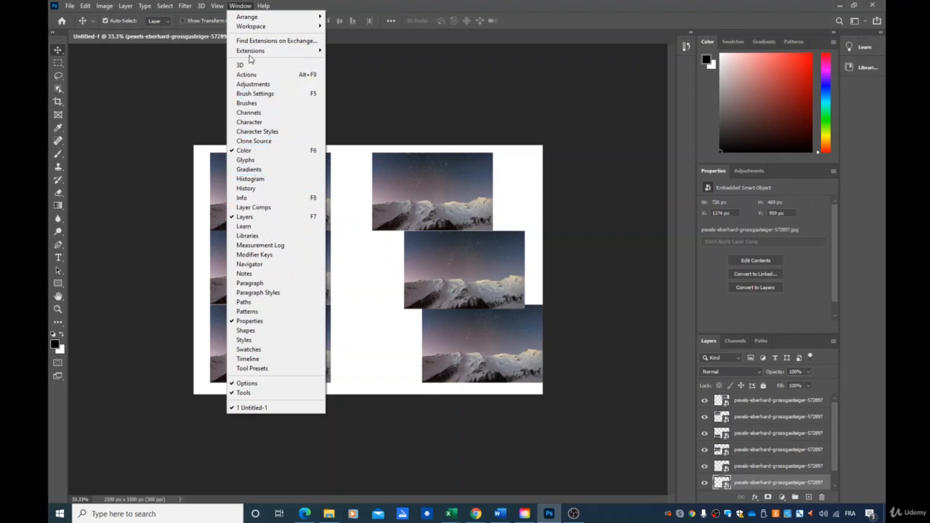
left_click(245, 189)
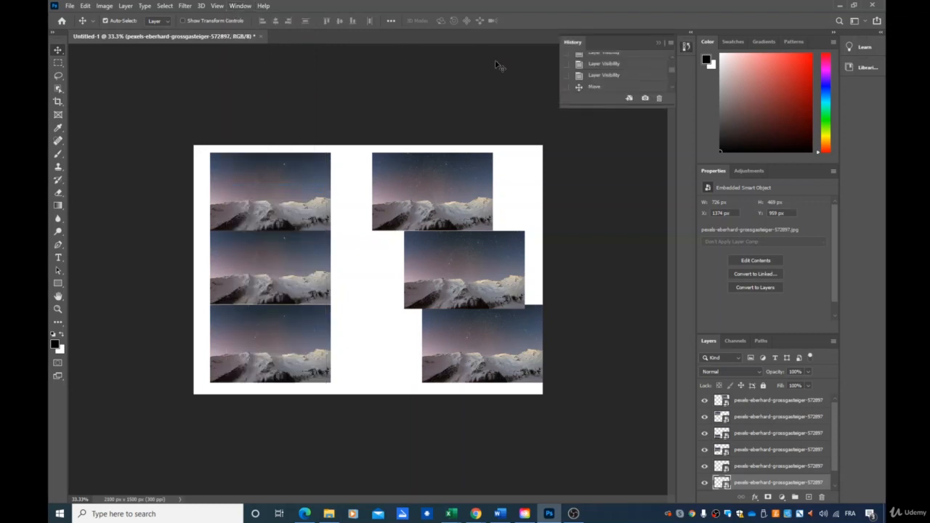
scroll(603, 77, "down", 1)
scroll(603, 77, "down", 5)
scroll(603, 77, "up", 4)
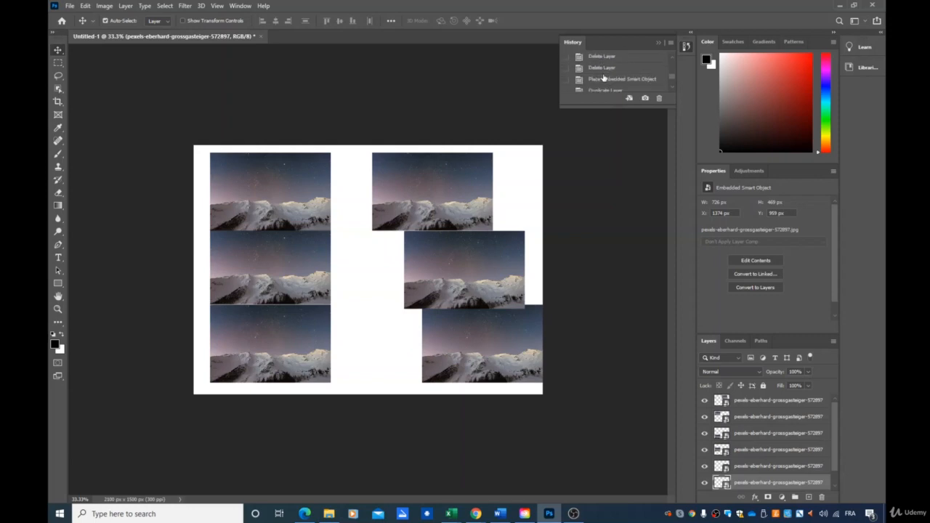
scroll(620, 82, "up", 6)
left_click_drag(620, 108, 626, 498)
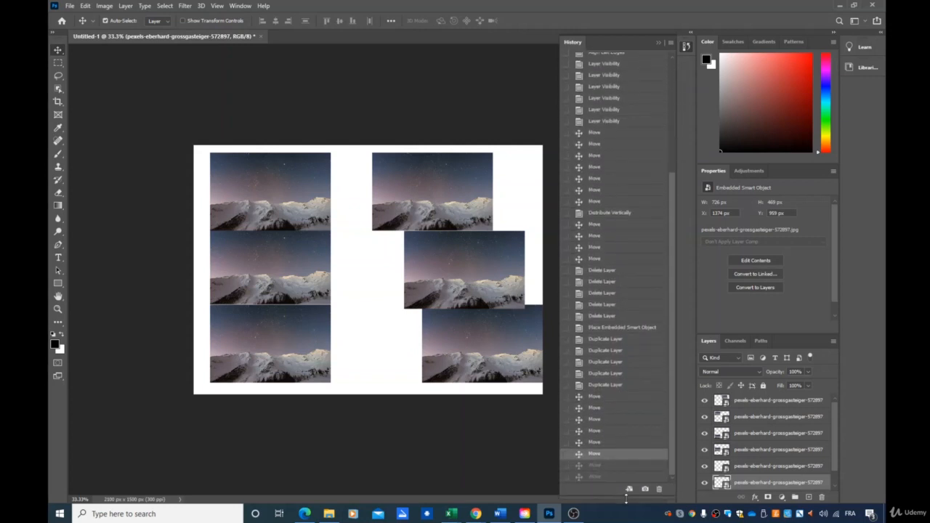
scroll(640, 415, "up", 5)
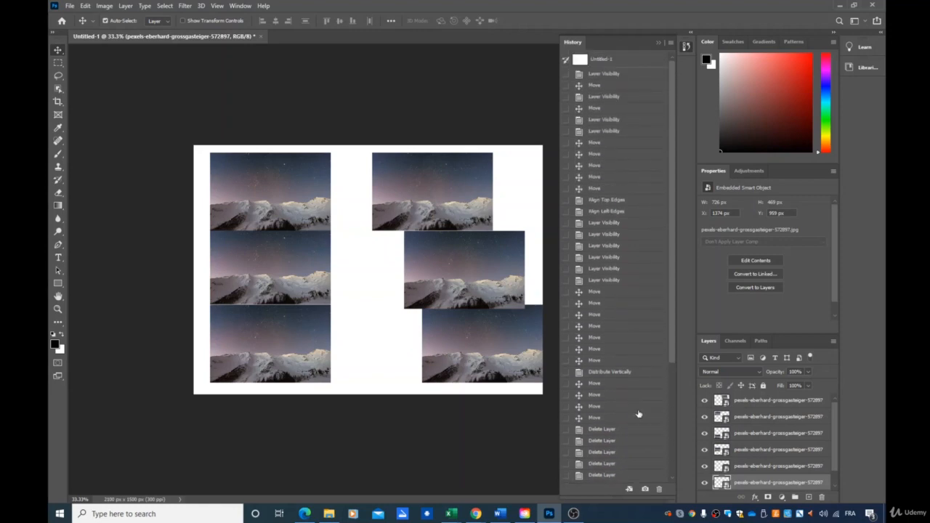
scroll(638, 414, "down", 5)
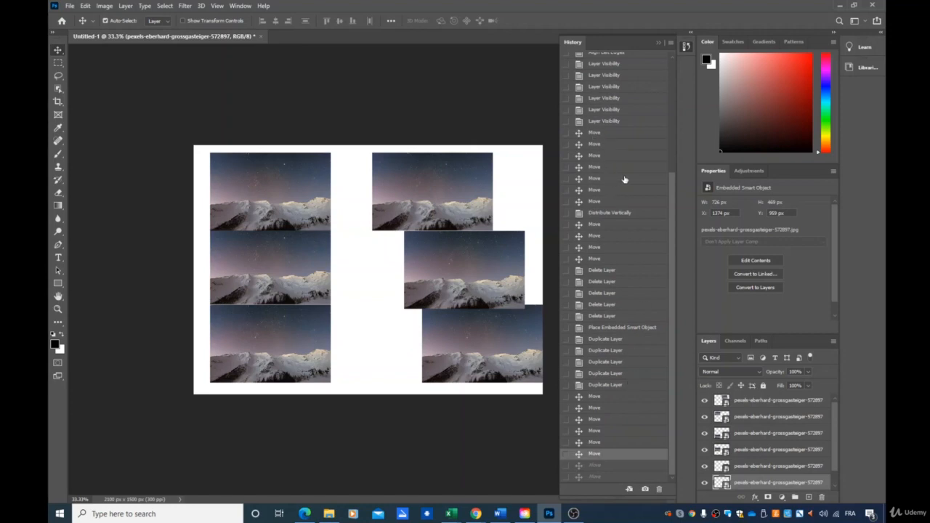
Revert the document to the first Delete Layer history state, return to the second-to-last Move state, and collapse the history list
left_click(599, 273)
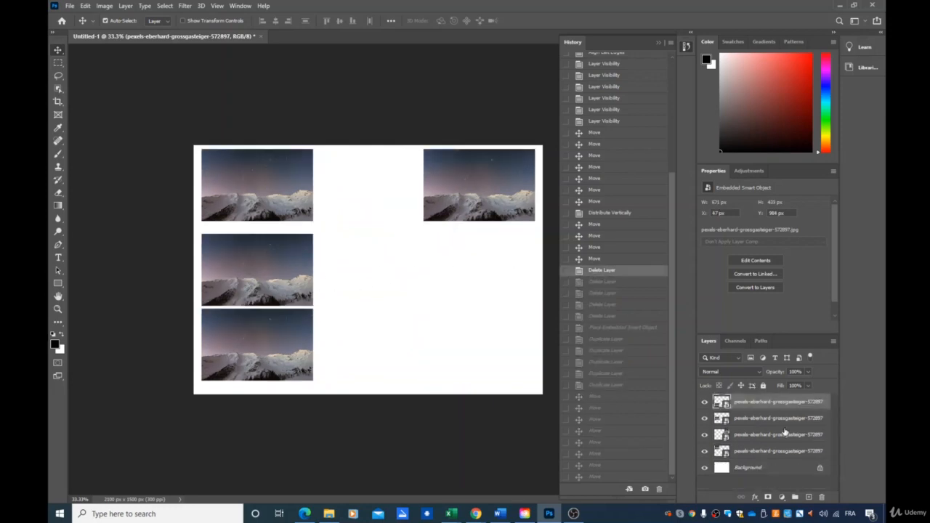
left_click(602, 466)
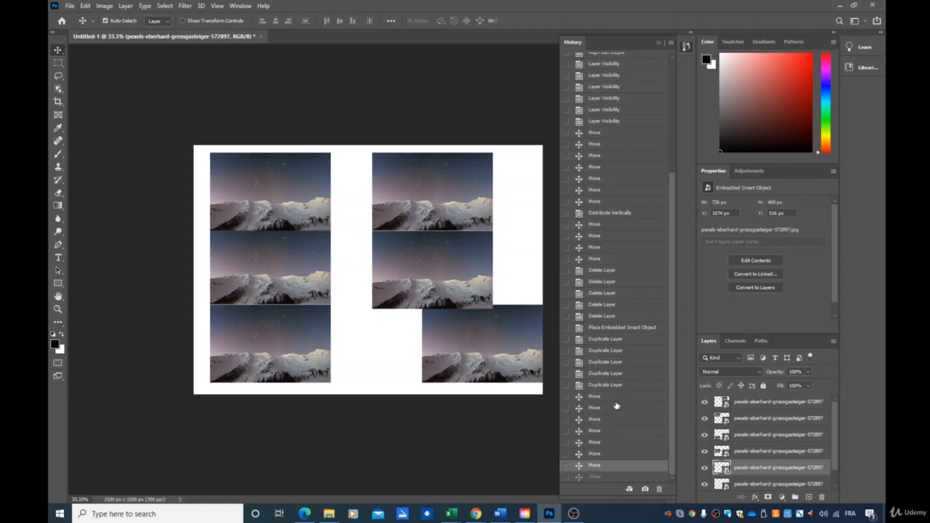
left_click(660, 42)
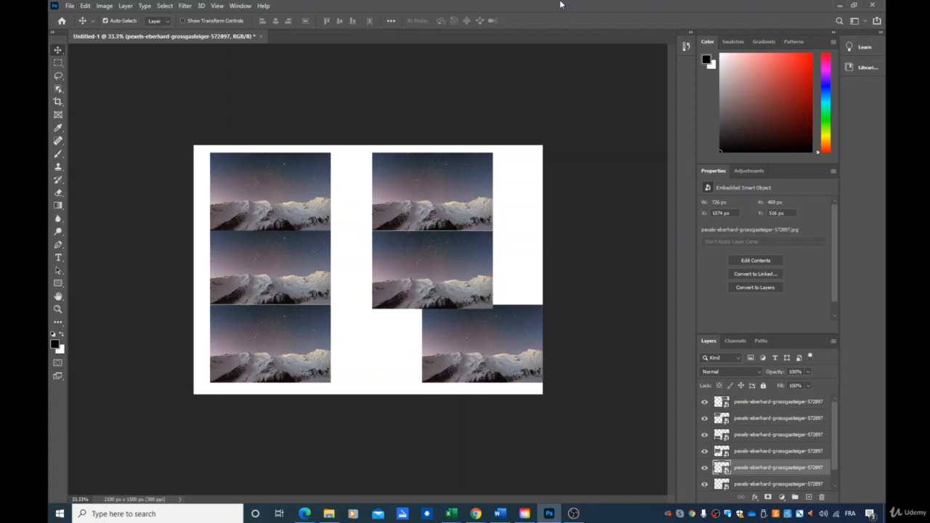
Scale the upper photo of the first column down to about 1.10%, keeping its upper-left corner in place
left_click(293, 217)
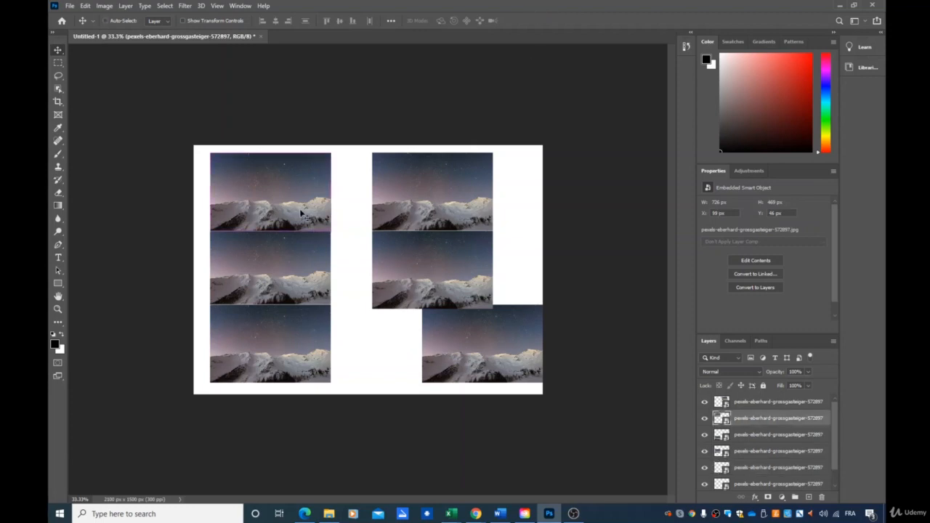
key("ctrl+t")
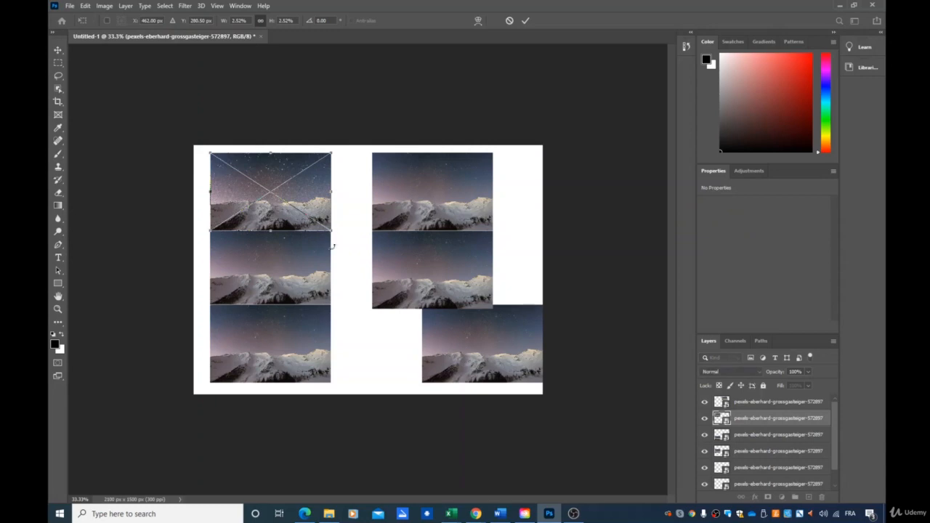
left_click_drag(331, 231, 263, 186)
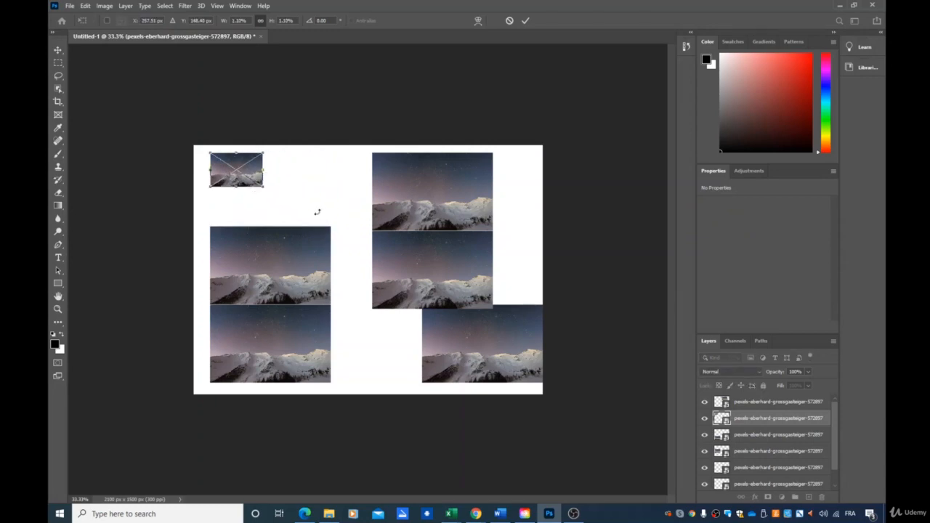
key("Return")
Delete the five full-size photo layers, keeping only the small photo and the Background
left_click(289, 265)
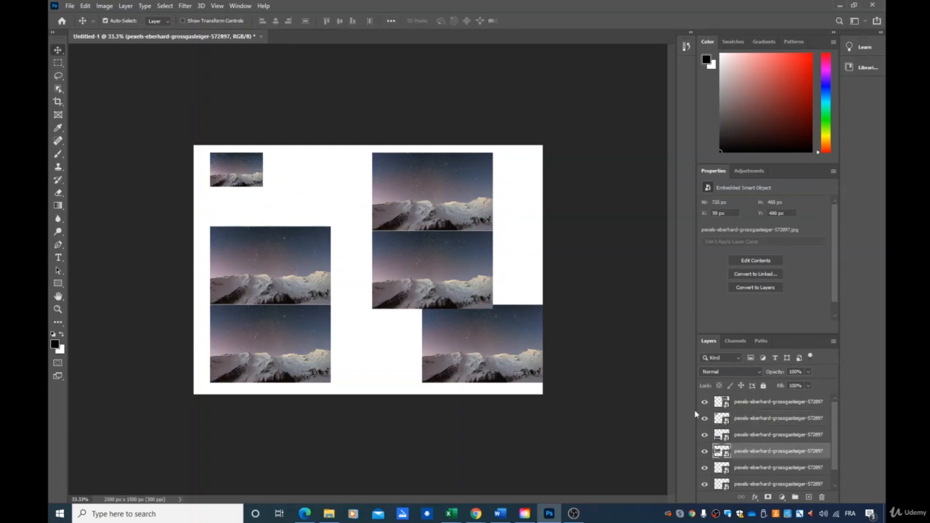
key("Delete")
key("Delete")
key("Delete")
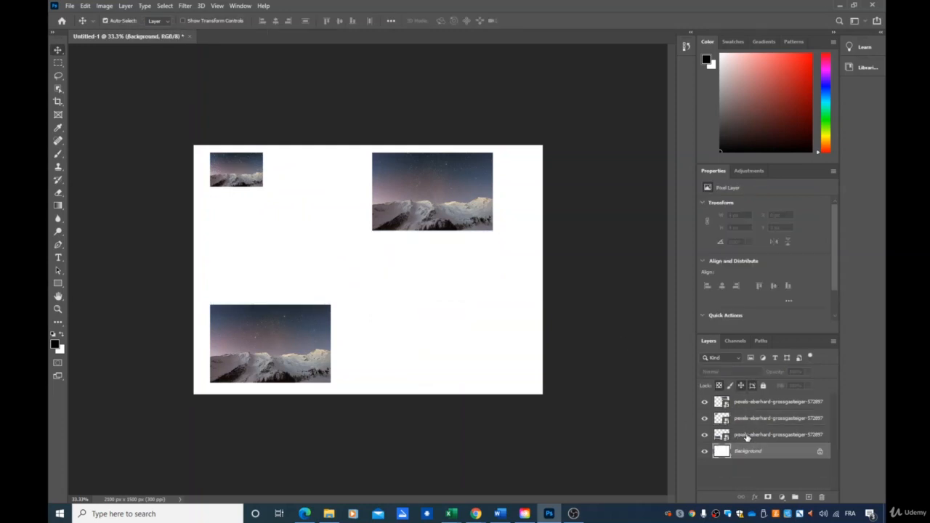
left_click(746, 436)
key("Delete")
key("Delete")
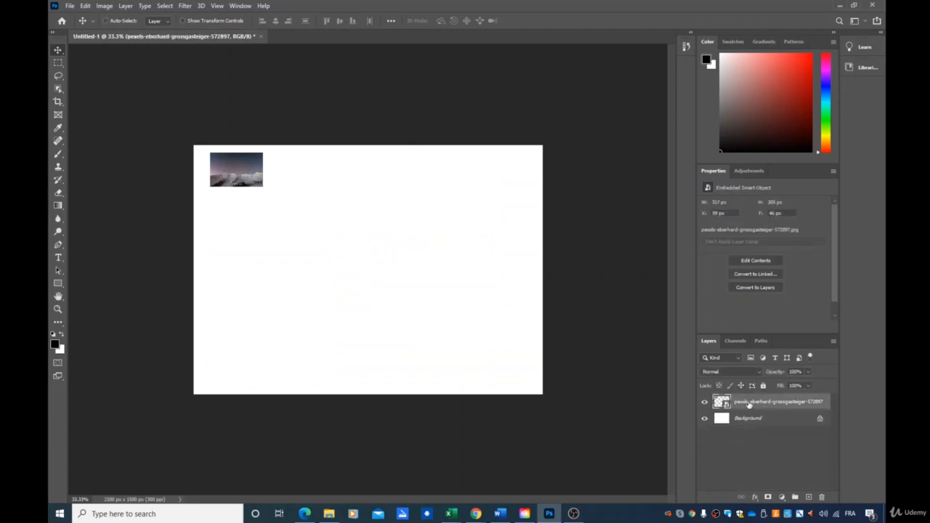
Duplicate the small mountain photo layer ten times
key("ctrl+v")
key("ctrl+v")
key("ctrl+v")
key("ctrl+v")
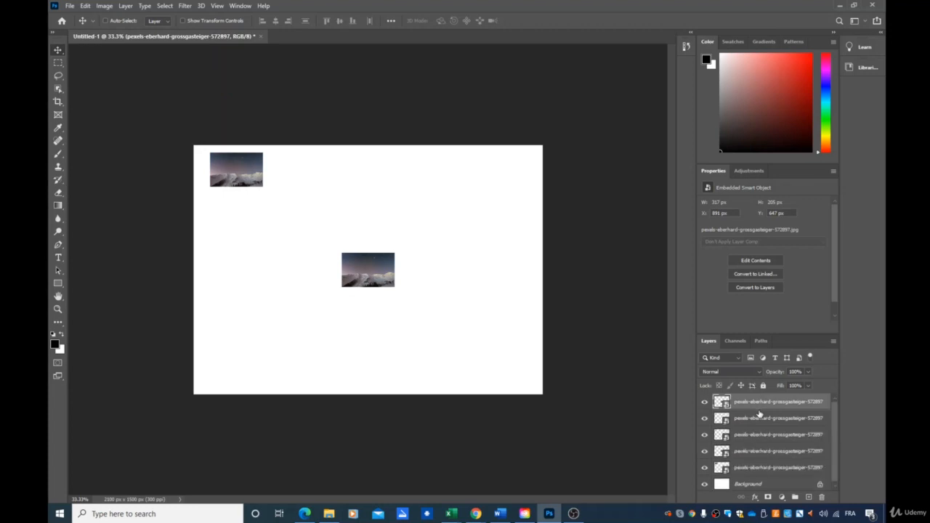
key("ctrl+v")
key("ctrl+v")
key("ctrl+v")
key("ctrl+v")
key("ctrl+v")
key("ctrl+v")
Spread the stacked small photo copies out to scattered positions across the canvas
left_click_drag(366, 281, 512, 363)
left_click_drag(368, 283, 403, 356)
left_click_drag(380, 265, 360, 174)
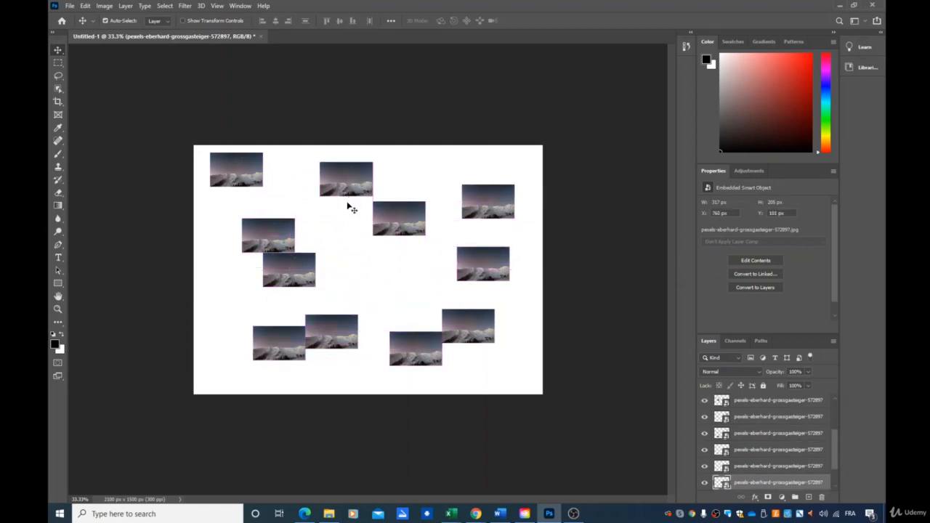
Select the three topmost photo layers individually, one after another
scroll(766, 404, "up", 1)
left_click(766, 407)
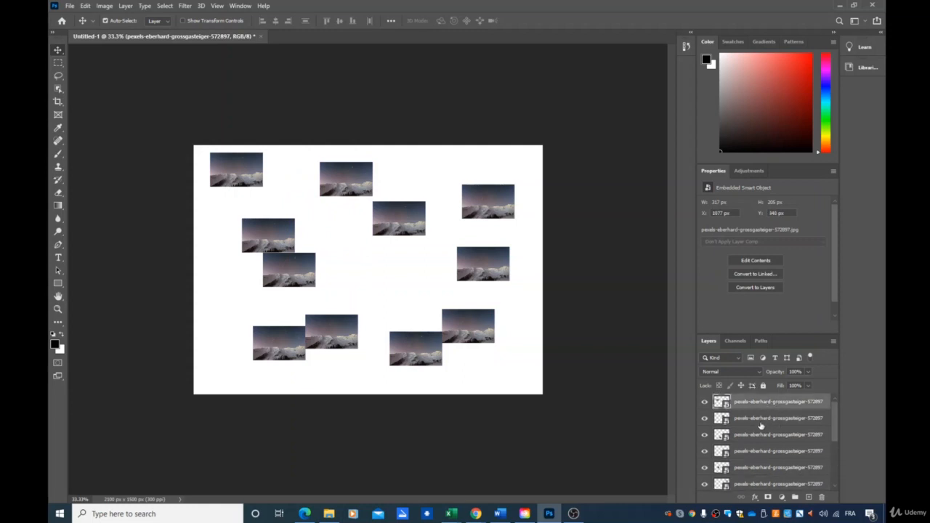
left_click(761, 423)
left_click(760, 440)
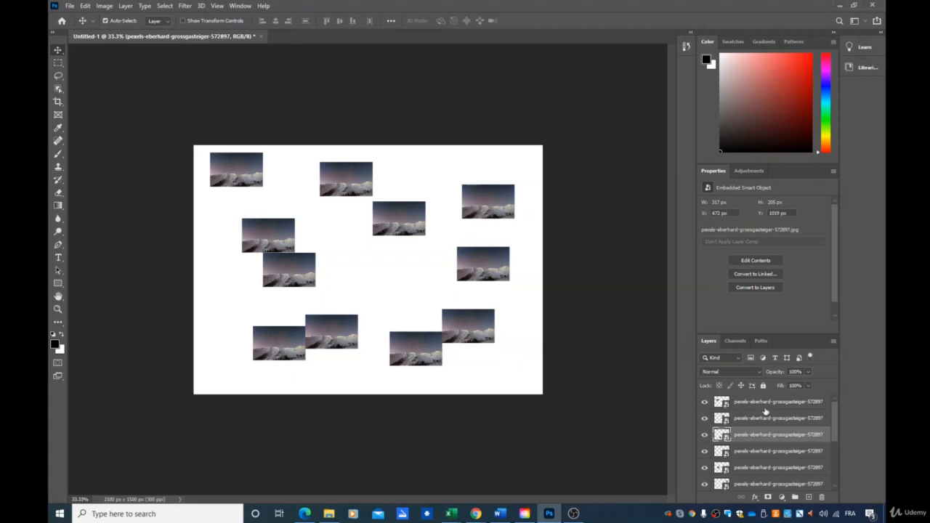
Select every small photo layer one by one except the Background, align them all by their left edges, and nudge the column slightly sideways
left_click(765, 408)
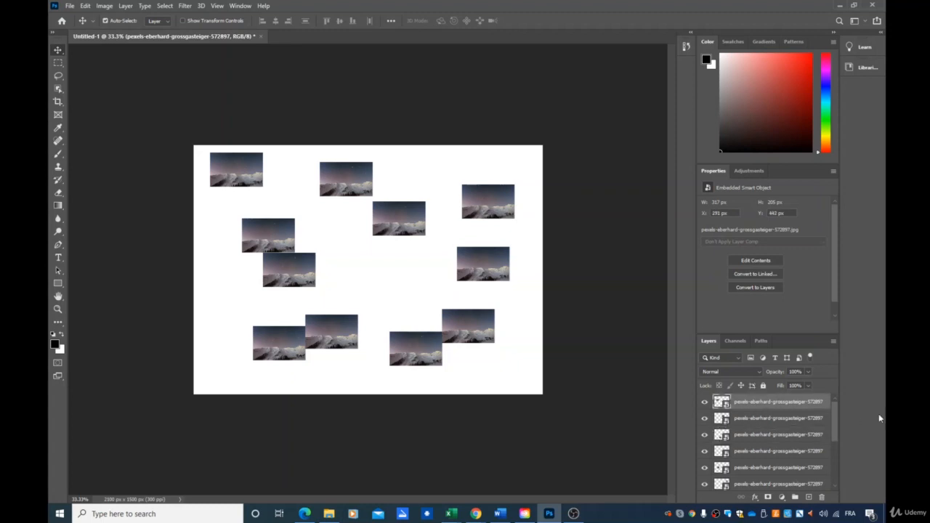
left_click(776, 422, "ctrl")
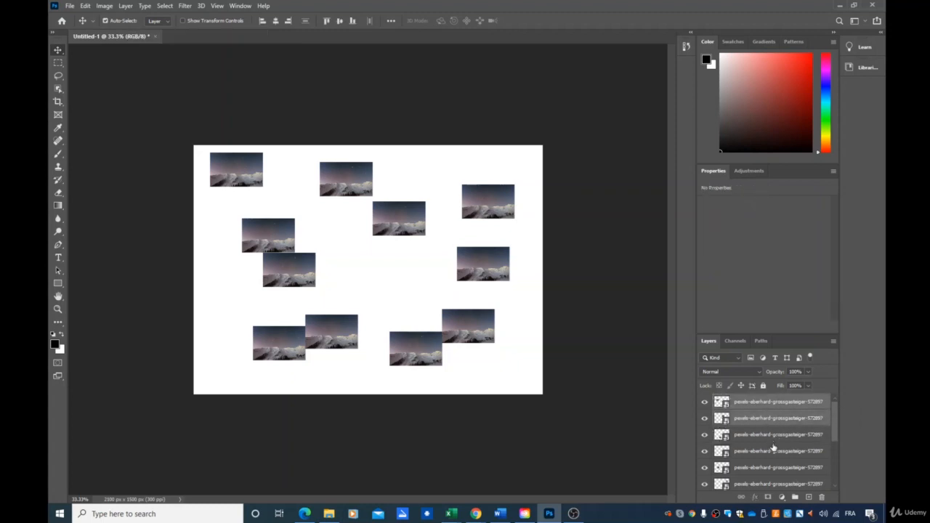
left_click(774, 440, "ctrl")
left_click(773, 456, "ctrl")
scroll(773, 435, "down", 5)
scroll(776, 434, "up", 5)
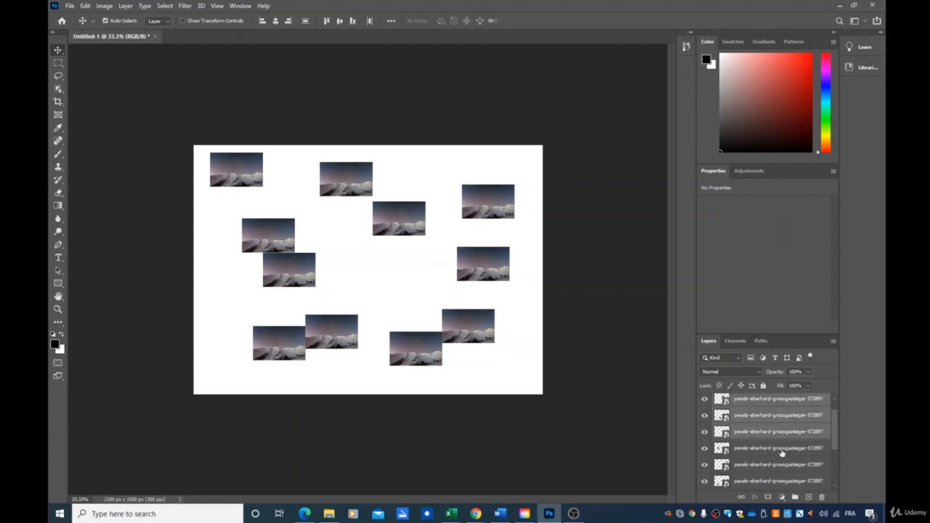
left_click(782, 453, "ctrl")
left_click(780, 471, "ctrl")
left_click(781, 482, "ctrl")
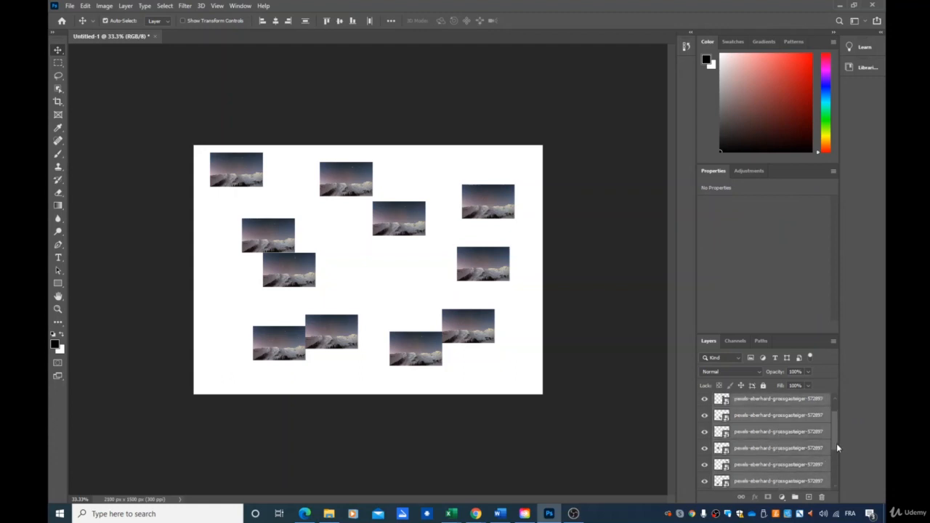
left_click_drag(836, 444, 835, 460)
left_click(785, 452, "ctrl")
left_click(774, 468, "ctrl")
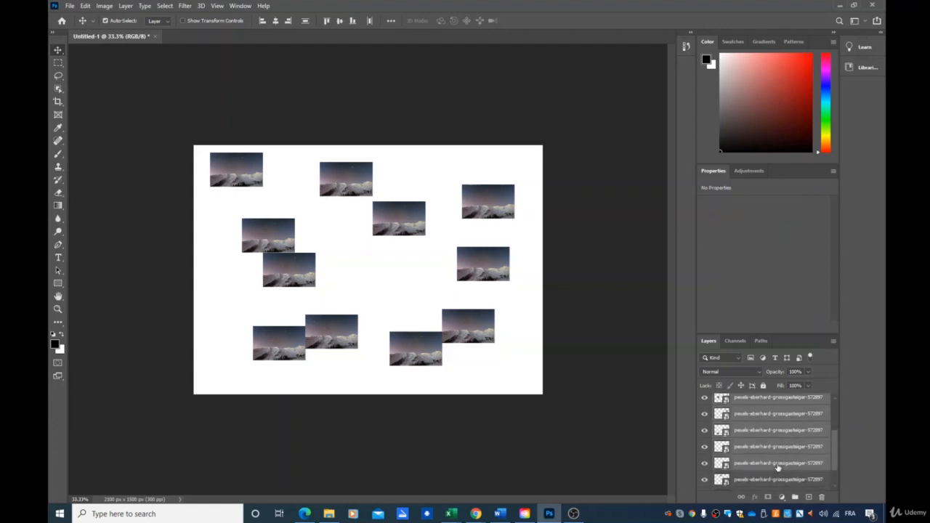
left_click(781, 480, "ctrl")
left_click_drag(836, 455, 834, 474)
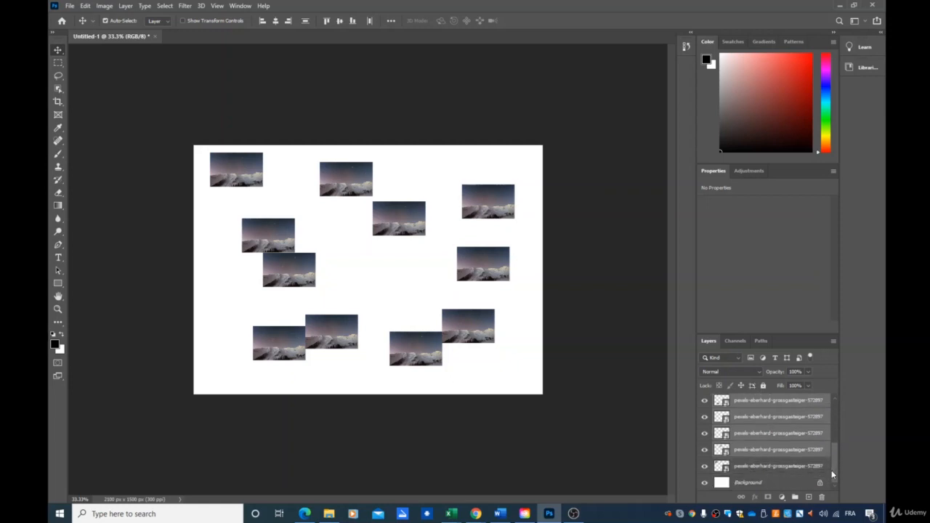
left_click(773, 474, "ctrl")
scroll(795, 454, "up", 3)
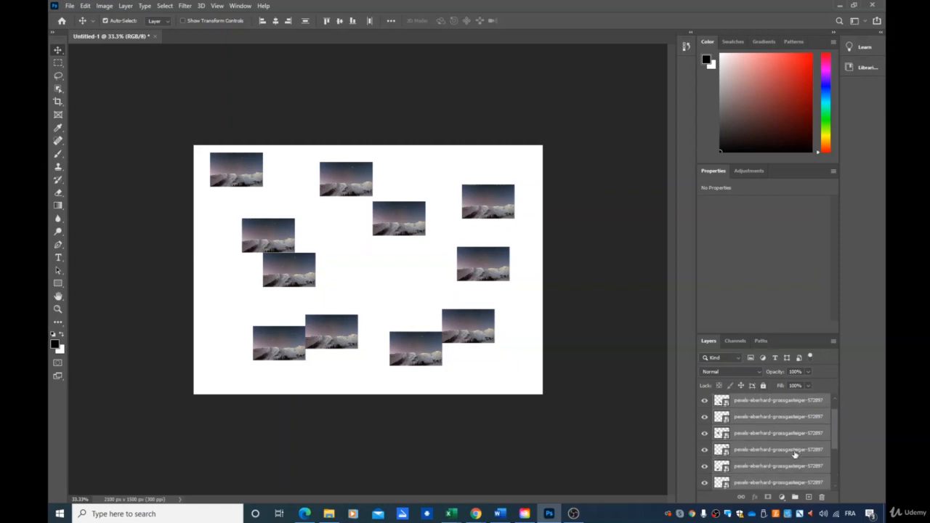
scroll(795, 433, "up", 1)
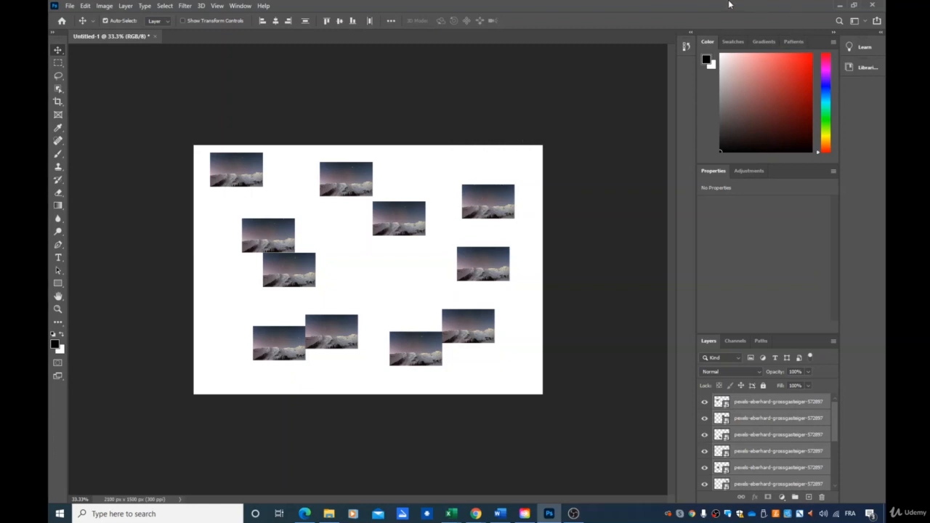
left_click(261, 21)
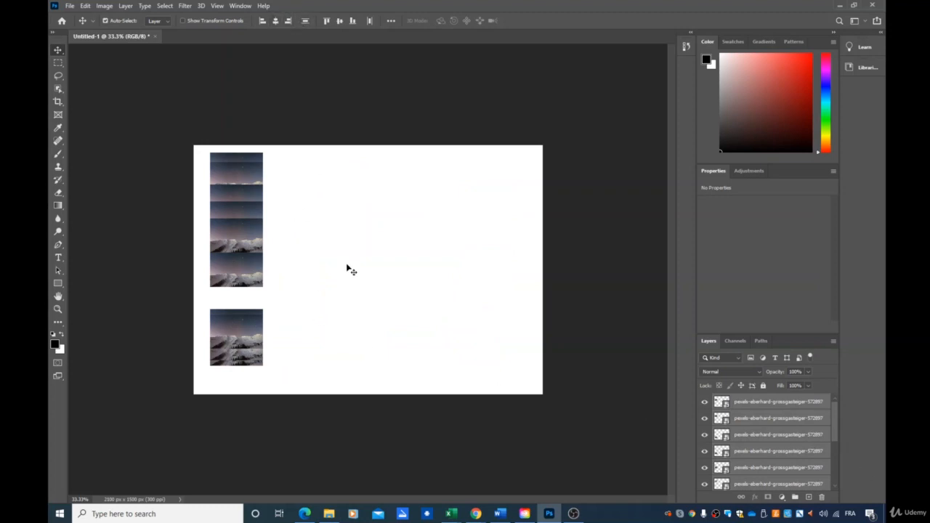
left_click_drag(242, 327, 257, 314)
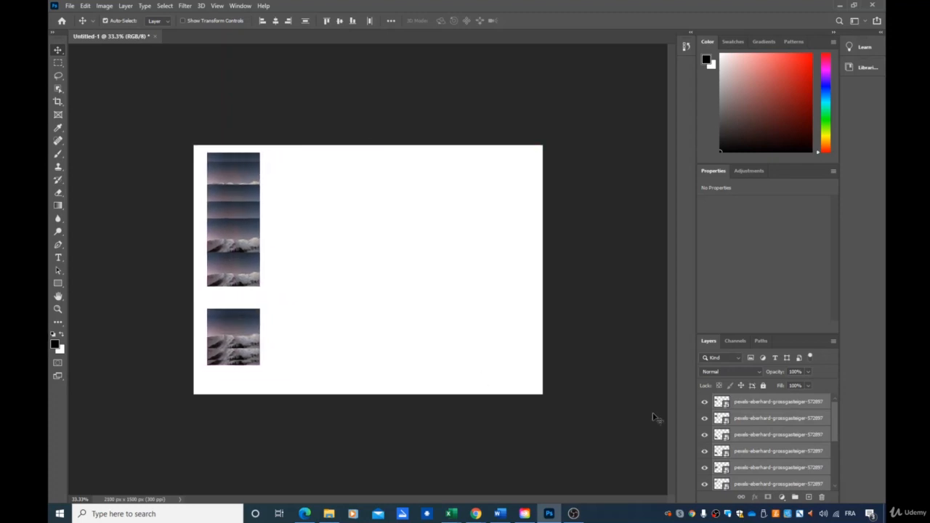
Spread the left-aligned photos apart to scattered positions across the canvas
left_click(749, 435)
left_click(759, 404)
left_click_drag(234, 223, 402, 210)
left_click_drag(232, 206, 373, 314)
left_click_drag(236, 262, 342, 220)
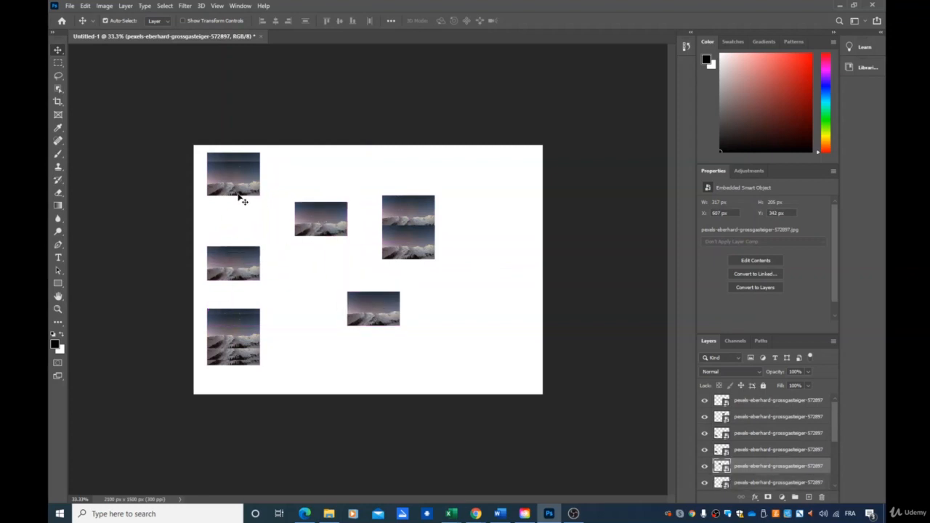
left_click_drag(249, 180, 285, 226)
left_click_drag(257, 314, 388, 346)
left_click_drag(257, 350, 451, 352)
scroll(779, 452, "up", 2)
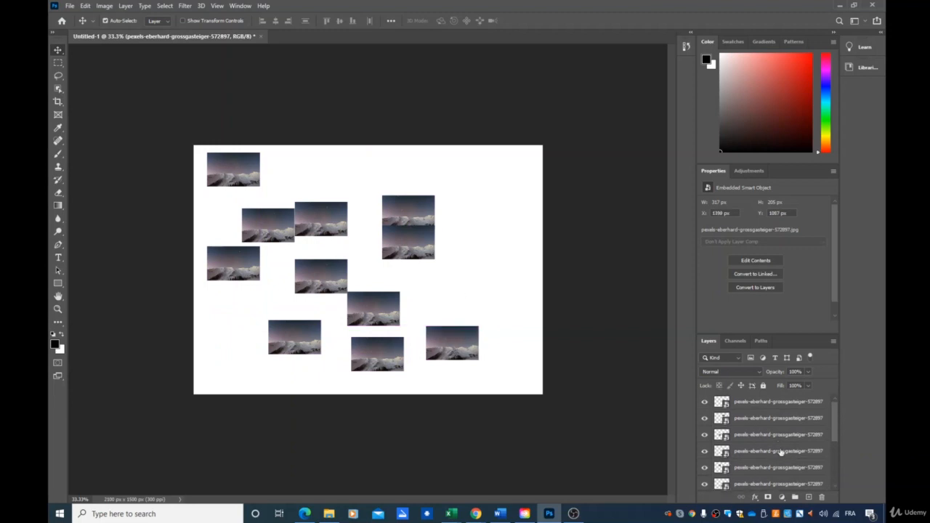
left_click(768, 417, "shift")
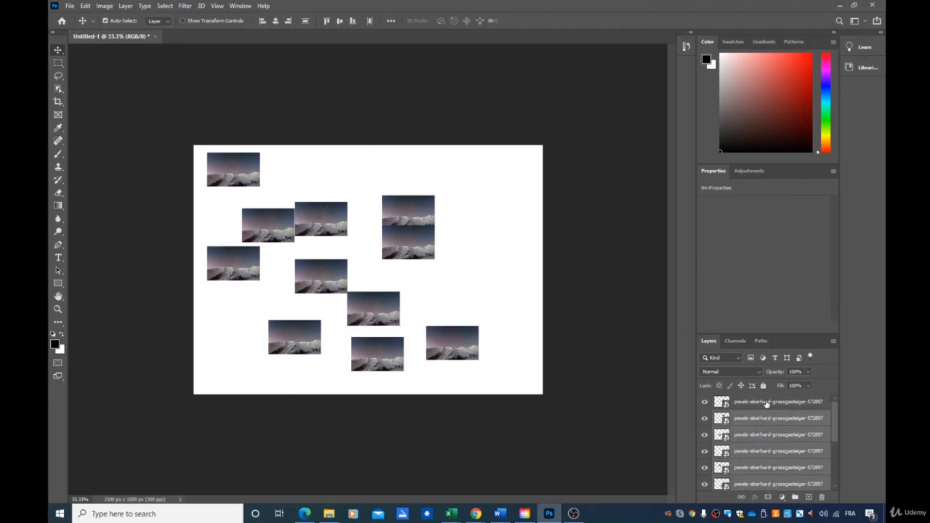
left_click_drag(837, 420, 837, 481)
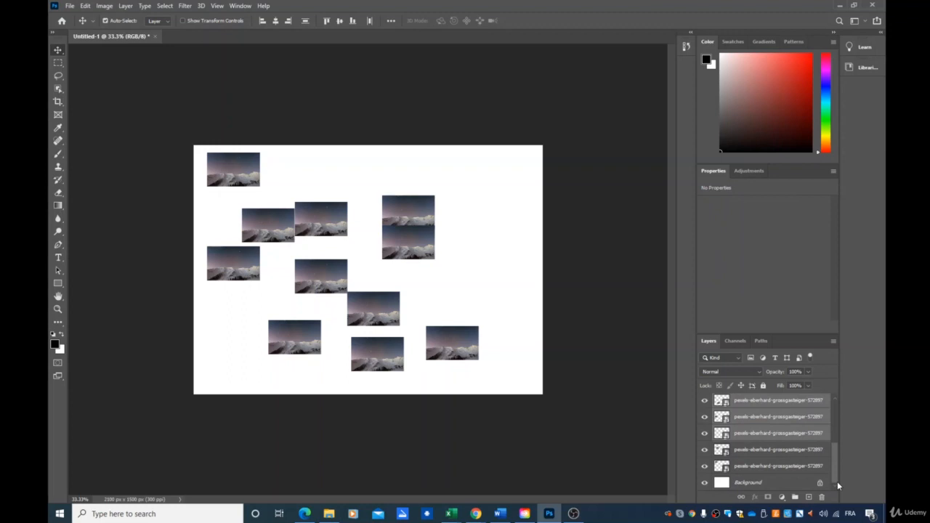
left_click(767, 452, "shift")
left_click(767, 470, "shift")
Select all the photo layers from the lowest to the topmost, without the Background, and align them by their horizontal centers
left_click(775, 470)
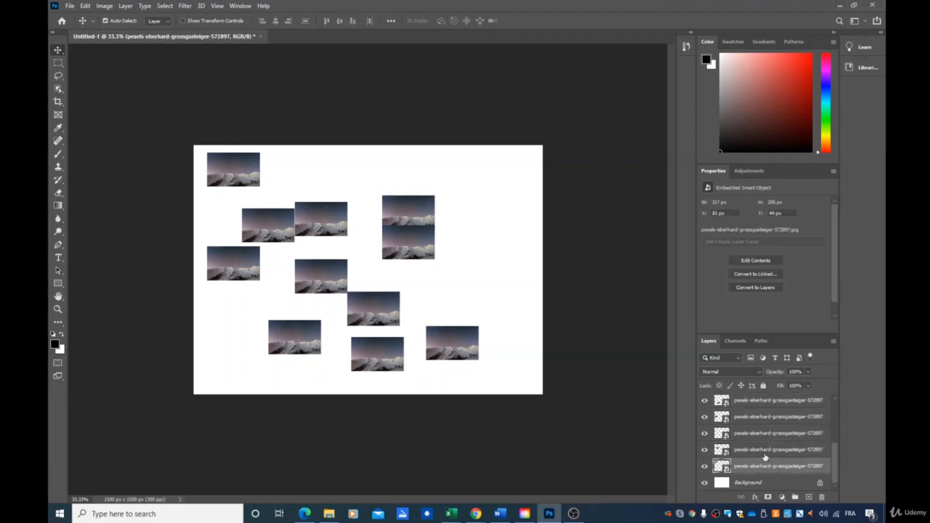
left_click(765, 455, "shift")
left_click(764, 433, "shift")
left_click(765, 418, "shift")
left_click(766, 405, "shift")
scroll(766, 411, "up", 5)
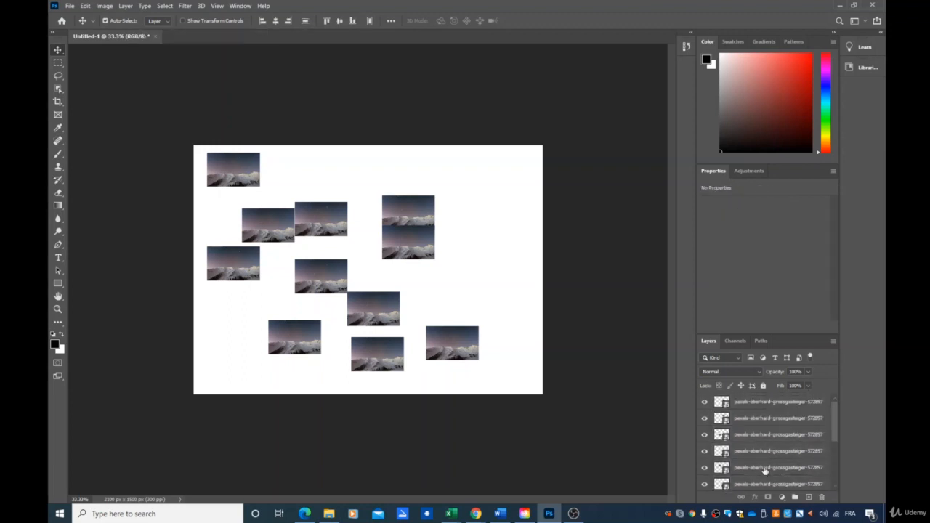
left_click(766, 486, "shift")
left_click(766, 469, "shift")
left_click(767, 453, "shift")
left_click(765, 435, "shift")
left_click(764, 418, "shift")
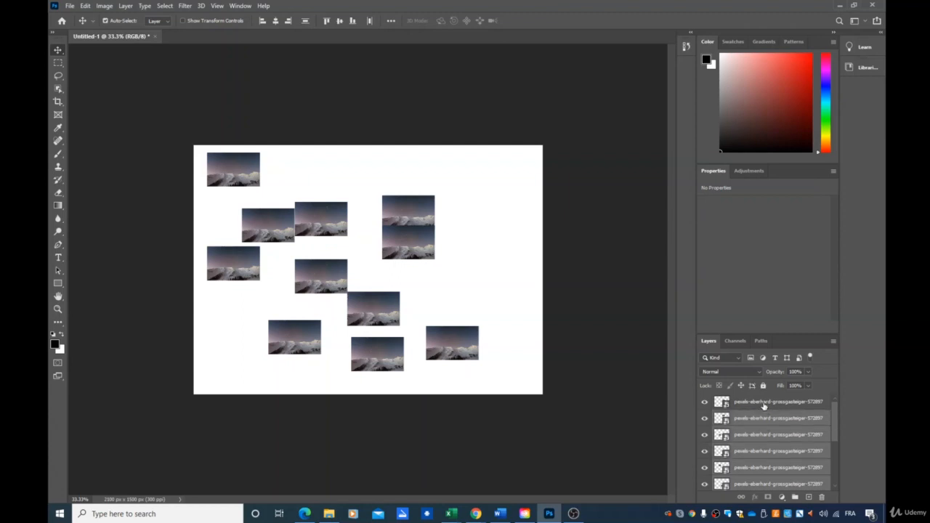
left_click(765, 404, "shift")
scroll(768, 432, "down", 3)
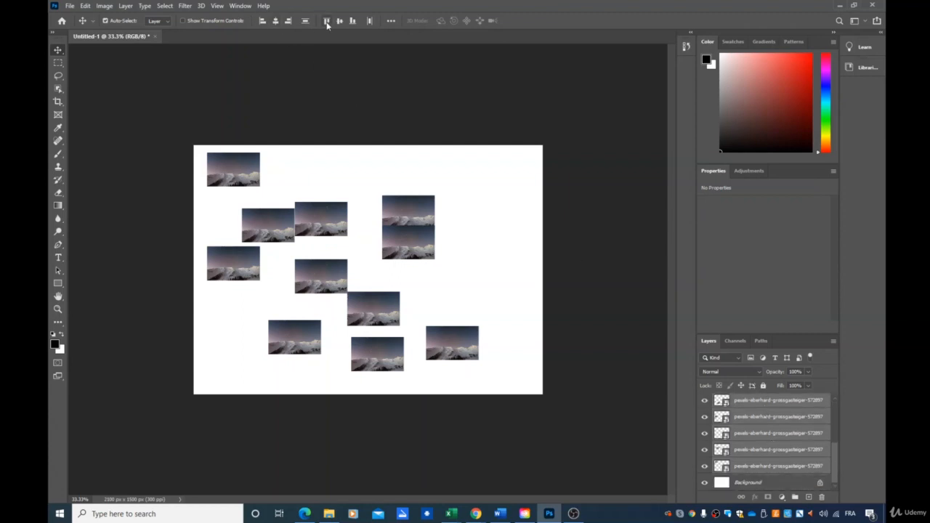
left_click(276, 21)
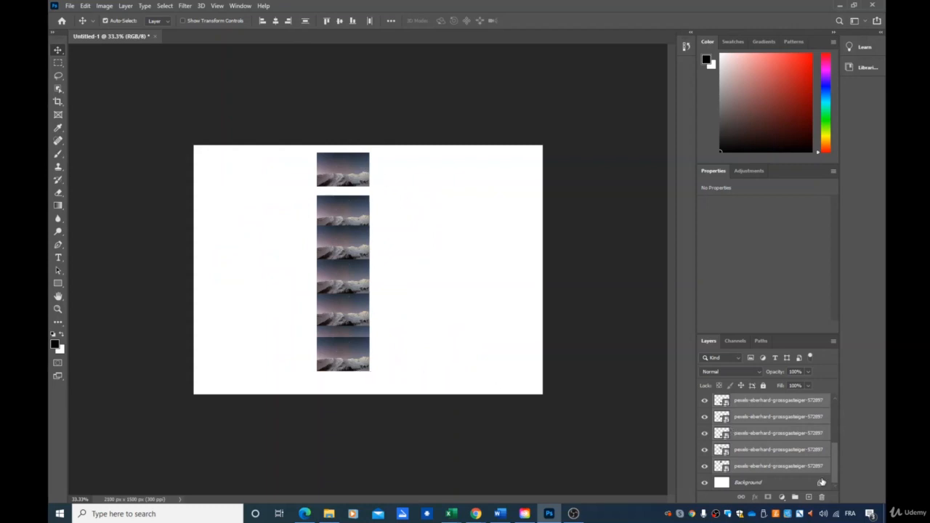
left_click(773, 486)
scroll(772, 451, "up", 1)
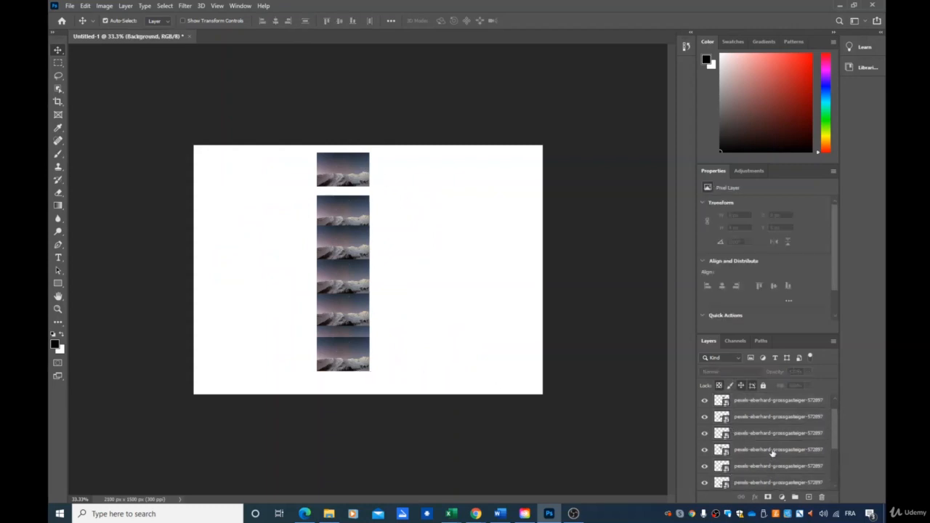
left_click(763, 402, "shift")
scroll(778, 443, "down", 1)
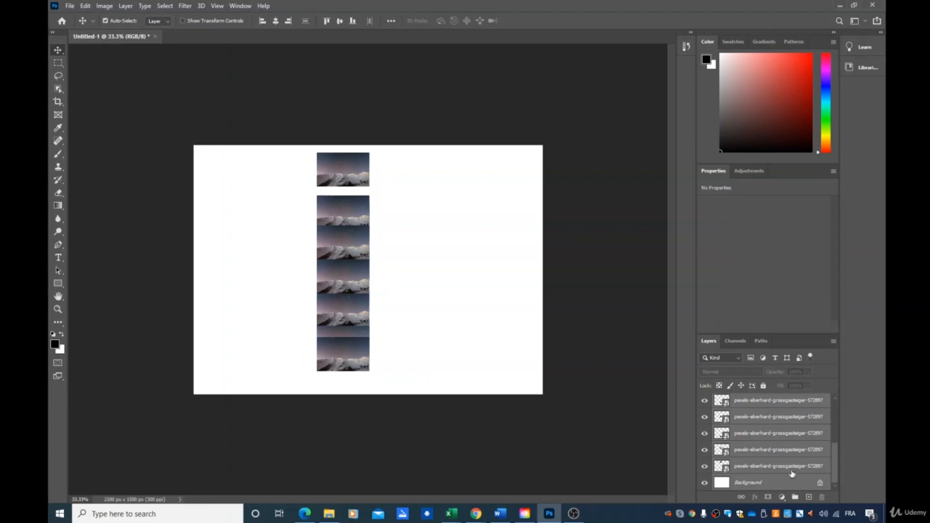
left_click(738, 483)
Select the range of photo layers from the lowest to the second from the top and align their top edges
left_click(760, 466)
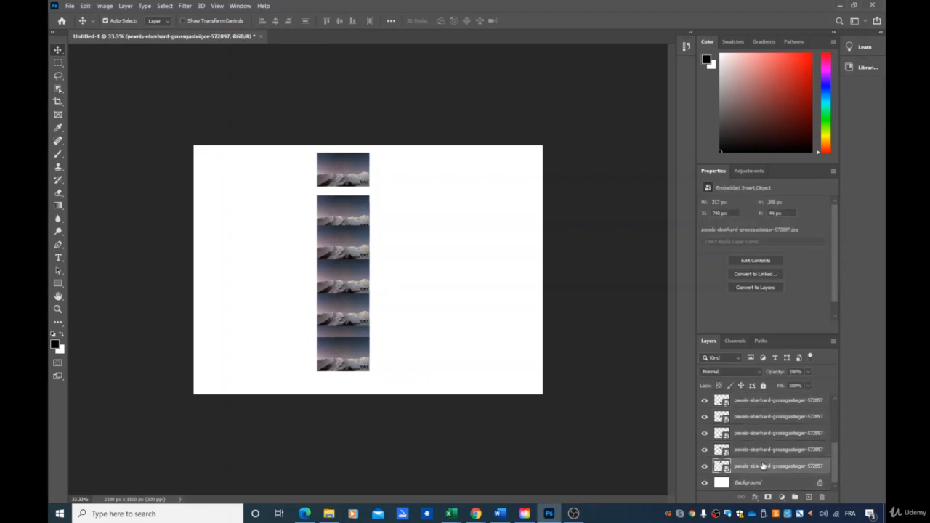
scroll(763, 465, "up", 1)
left_click(759, 404, "shift")
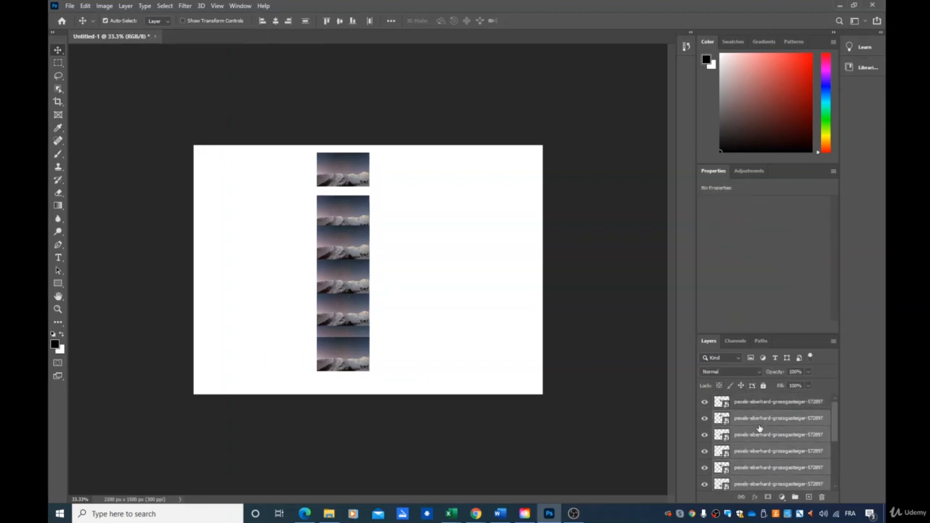
mouse_move(835, 418)
left_mouse_down()
mouse_move(836, 502)
mouse_move(835, 411)
left_mouse_up()
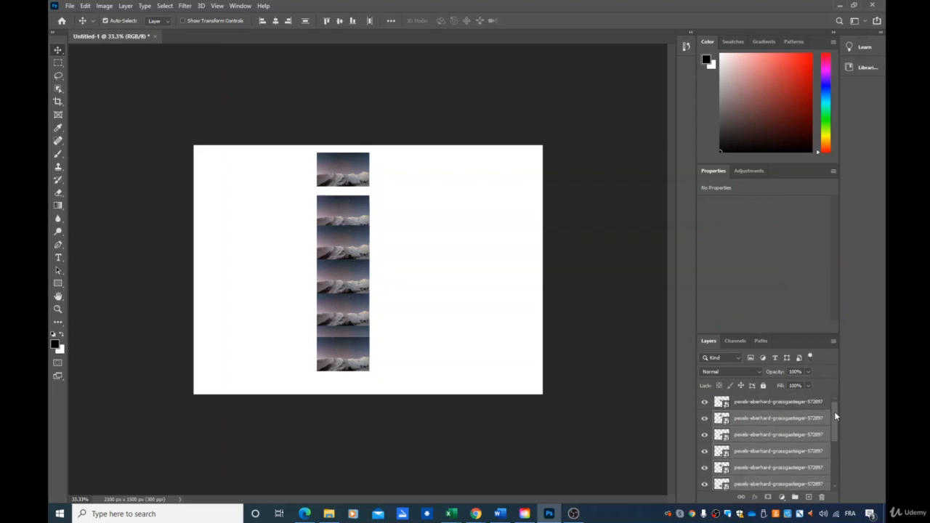
left_click(327, 21)
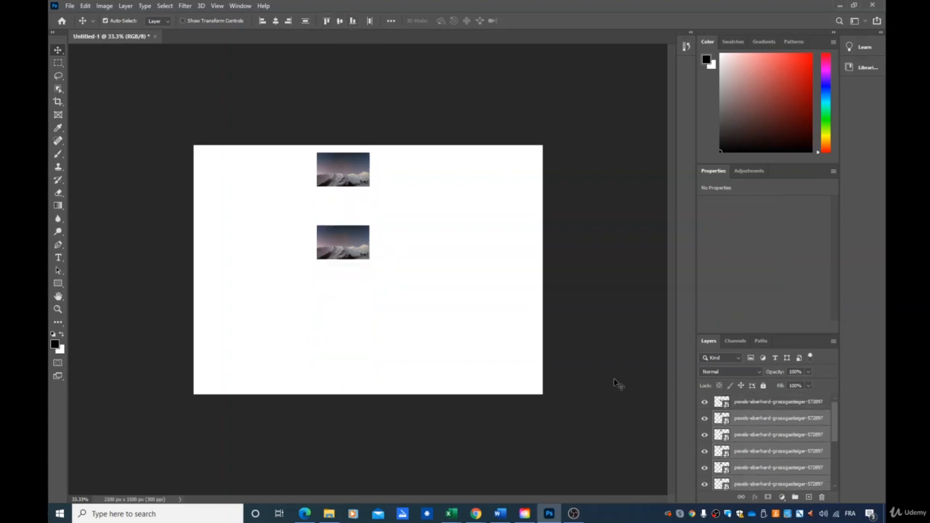
Deselect the layers and pull the stacked photos apart to separate positions around the canvas
left_click(408, 313)
left_click_drag(334, 171, 436, 227)
left_click_drag(335, 246, 281, 278)
left_click_drag(337, 191, 444, 295)
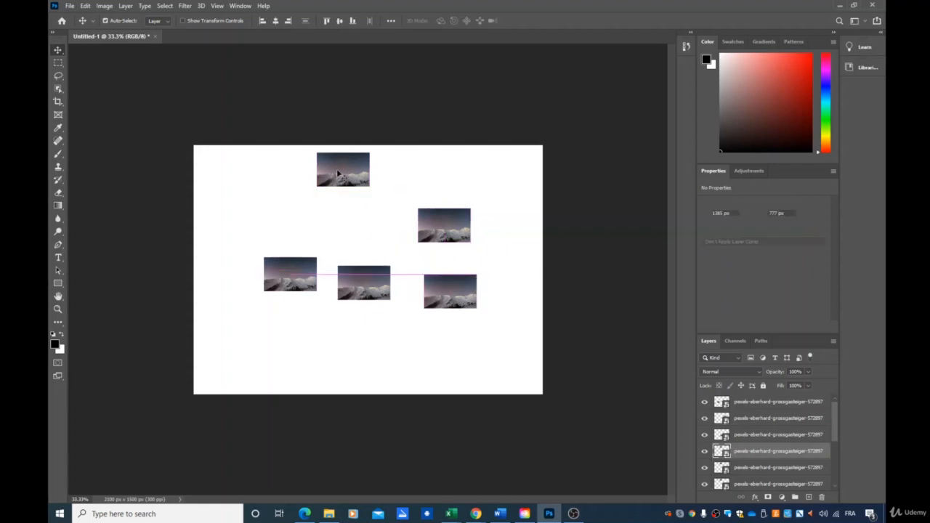
left_click_drag(337, 174, 438, 180)
left_click_drag(337, 174, 371, 230)
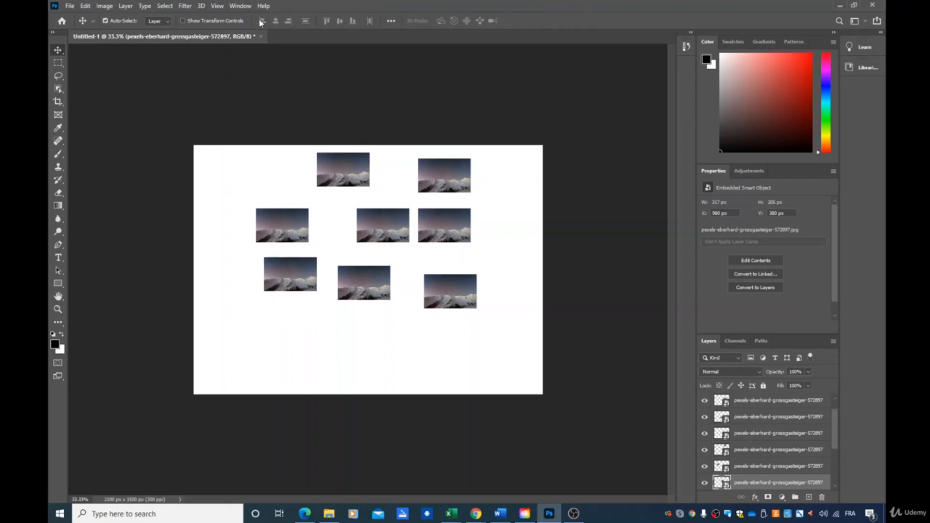
Examine the full set of align, distribute and spacing options, then deselect all layers
left_click(390, 22)
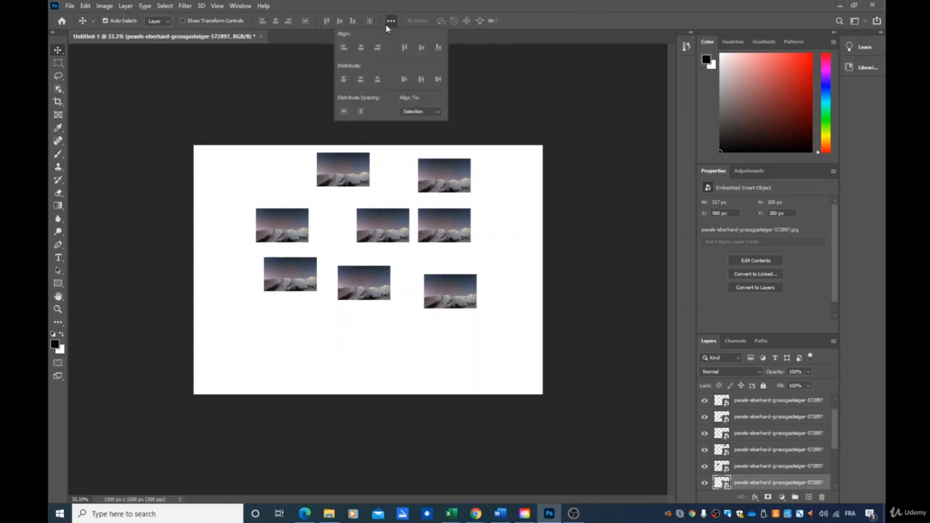
left_click(496, 201)
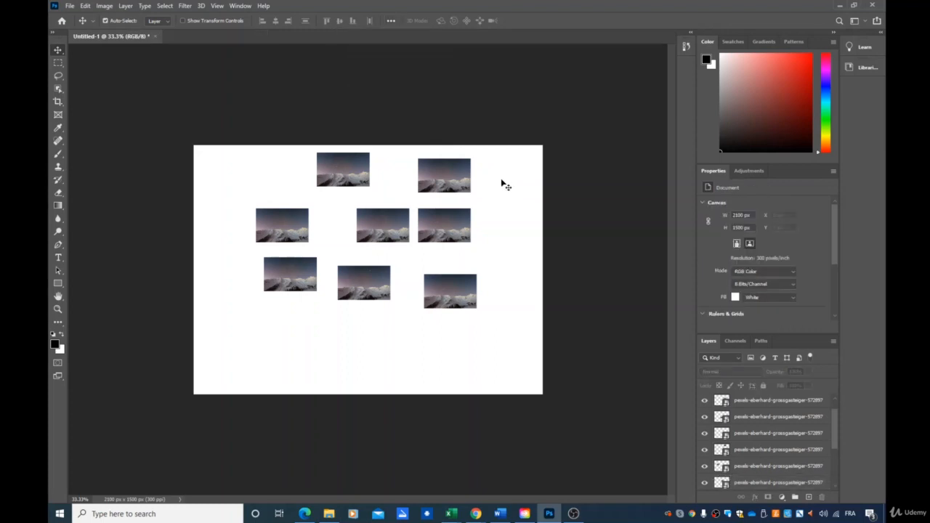
Select the three topmost photo layers together and align their bottom edges
scroll(780, 451, "up", 1)
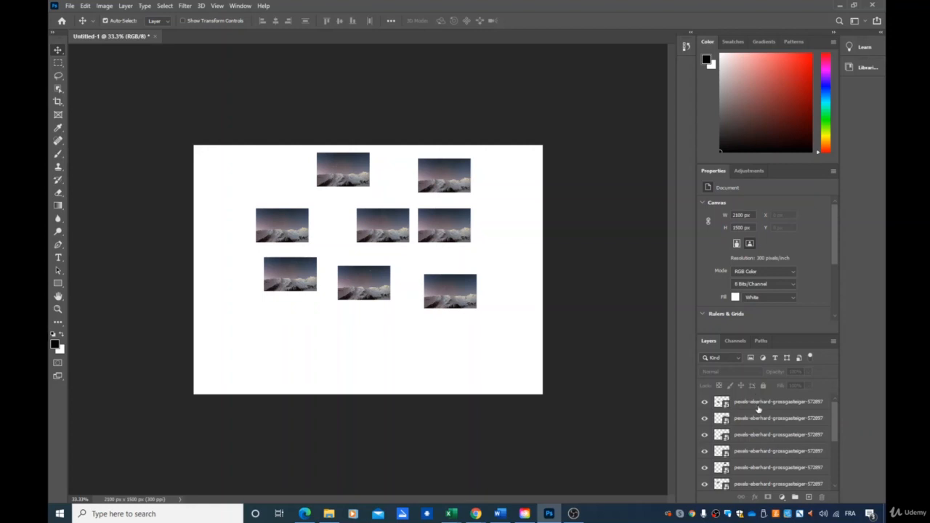
left_click(758, 405)
left_click(758, 420, "shift")
left_click(756, 437, "shift")
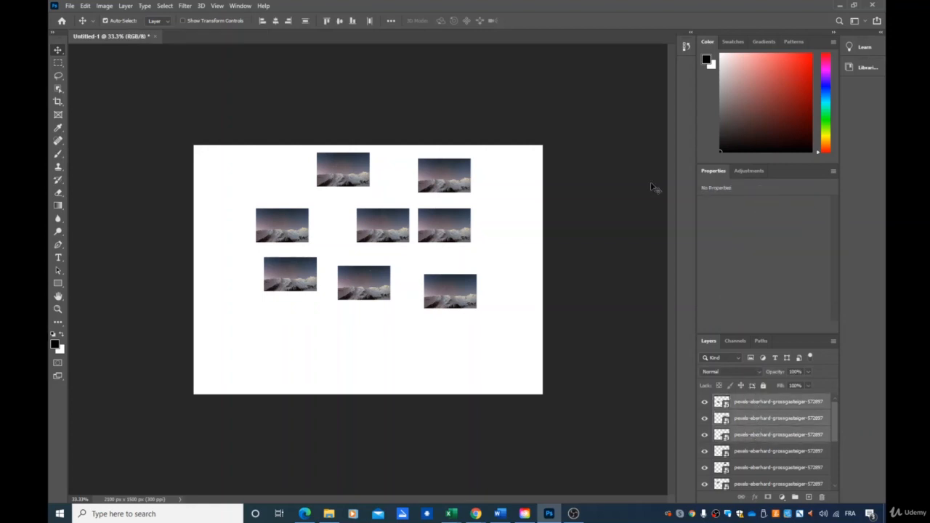
left_click(353, 21)
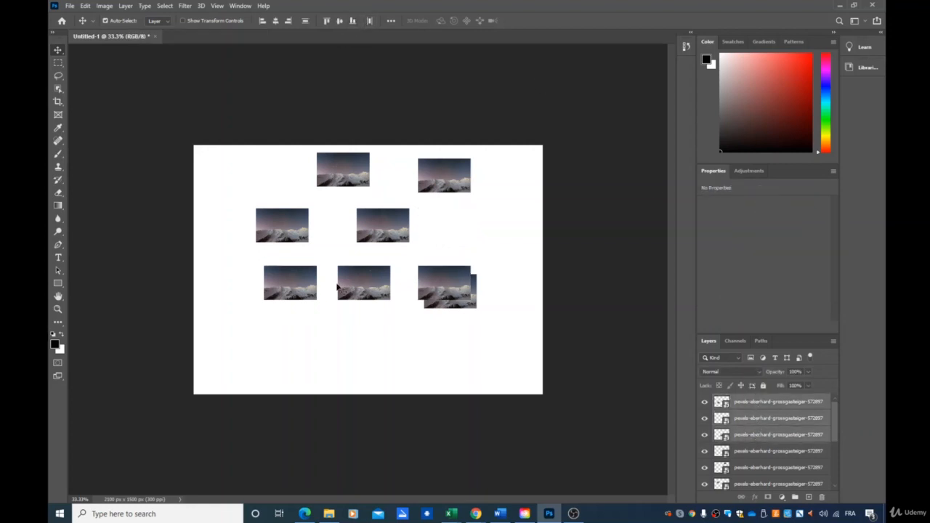
Move the three bottom-aligned photos individually to the lower part of the canvas and clear the selection
left_click_drag(415, 292, 412, 324)
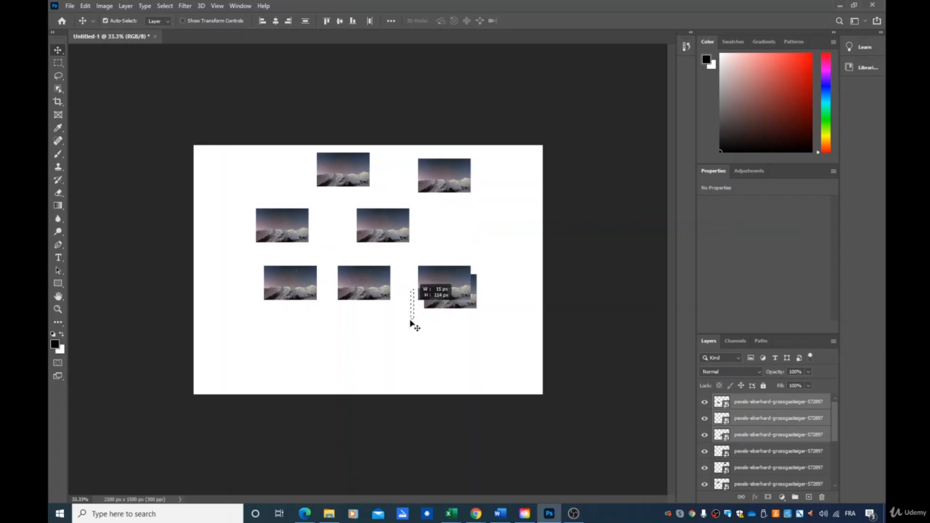
left_click_drag(366, 290, 371, 346)
left_click_drag(301, 296, 305, 357)
left_click_drag(455, 296, 459, 360)
left_click(596, 218)
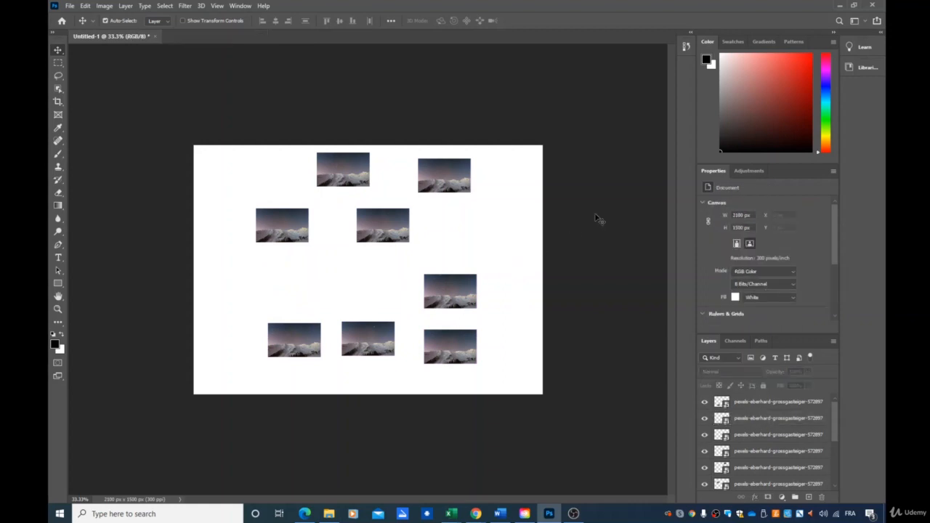